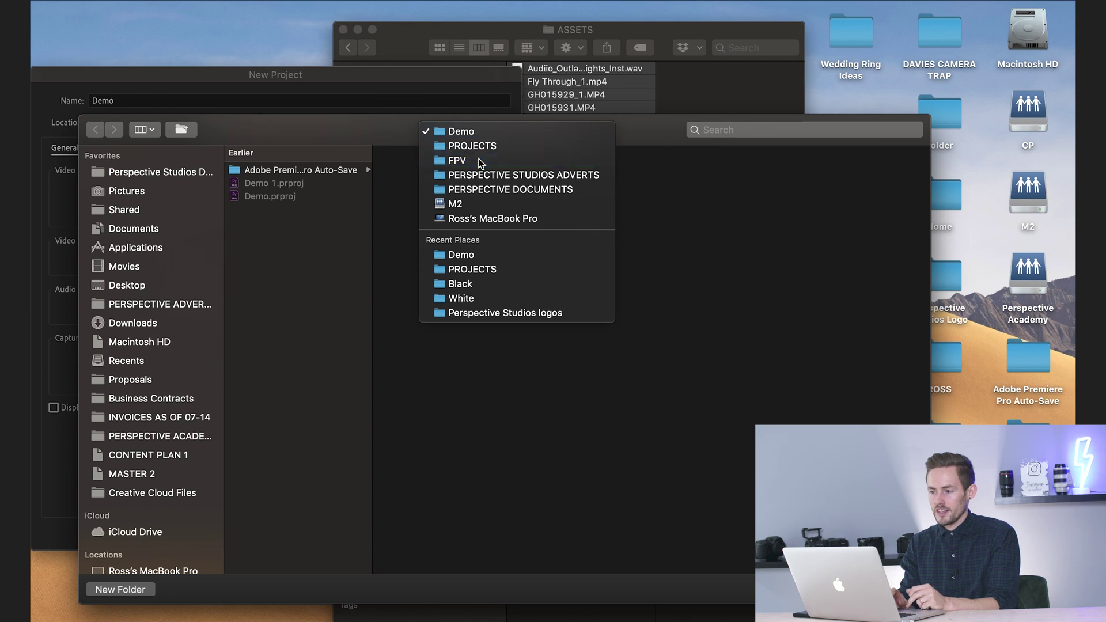
Browse from FPV through ASSETS and EXPORTS into PROJECTS, and choose Demo as the project location
left_click(490, 160)
left_click(707, 173)
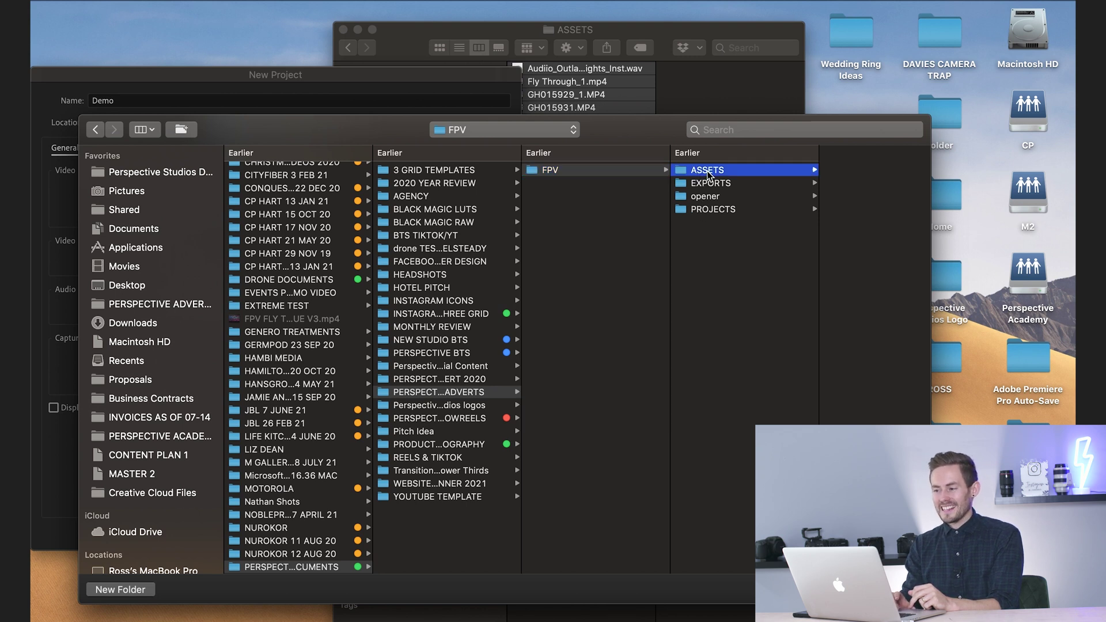
left_click(708, 185)
left_click(744, 211)
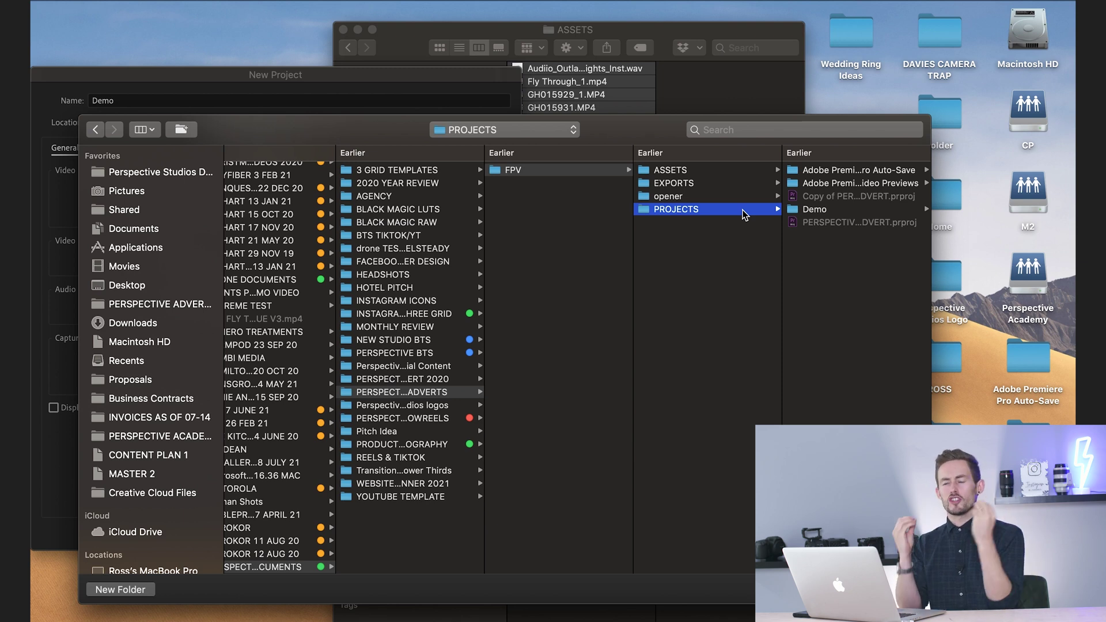
left_click(814, 211)
key("Return")
Append 'V5' to the project name so it reads Demo V5, and create the project
left_click(136, 102)
type("V5")
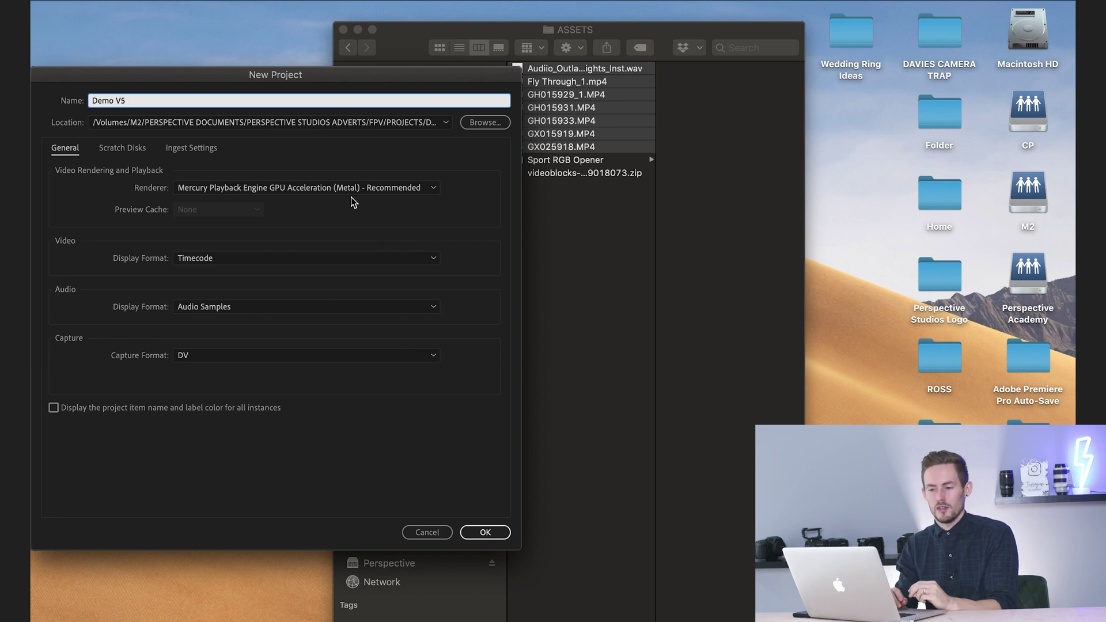
left_click(493, 535)
Dismiss the Import dialog and drag the seven selected files from Finder's ASSETS window into the Project panel
double_click(202, 344)
key("Escape")
key("ctrl+Up")
left_click(1000, 168)
left_click_drag(573, 117, 214, 284)
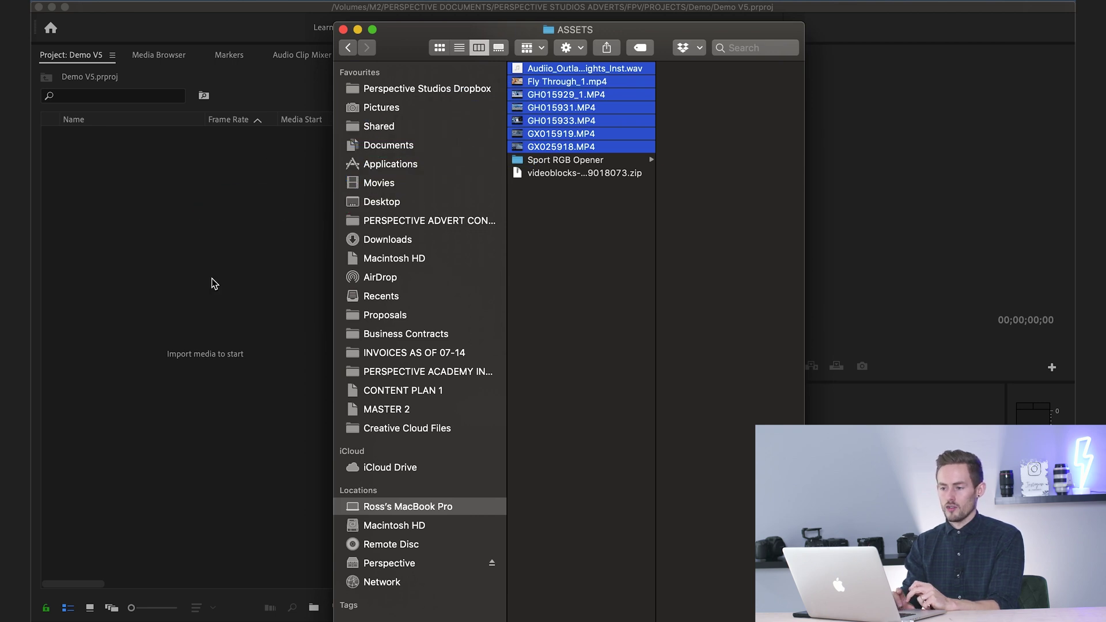
Create two new bins named Assets and Music in the Project panel
left_click(191, 297)
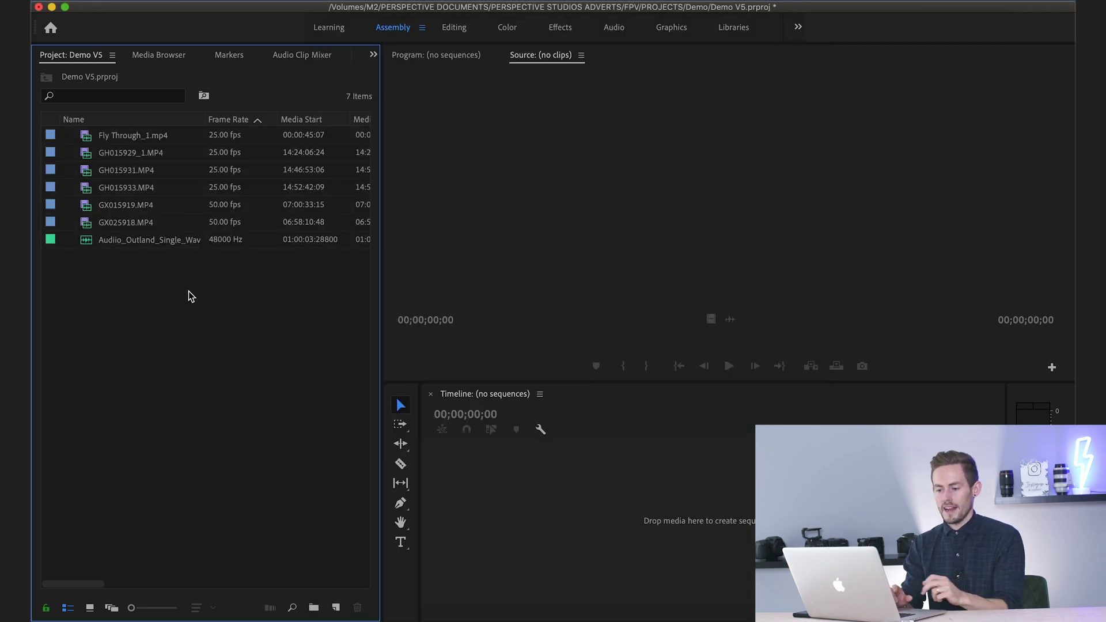
left_click(314, 608)
type("Assets")
left_click(245, 467)
left_click(313, 607)
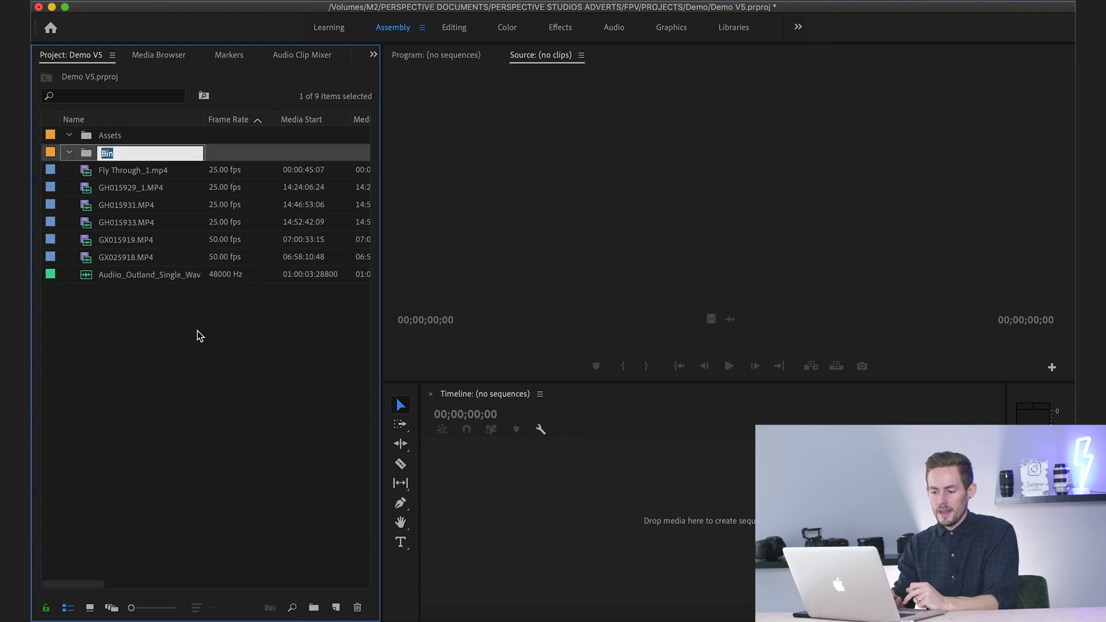
type("Music")
key("Tab")
Move the six video clips into the Assets bin and the audio file into Music
left_click(84, 257, "shift")
left_click_drag(85, 257, 90, 136)
left_click_drag(88, 276, 89, 257)
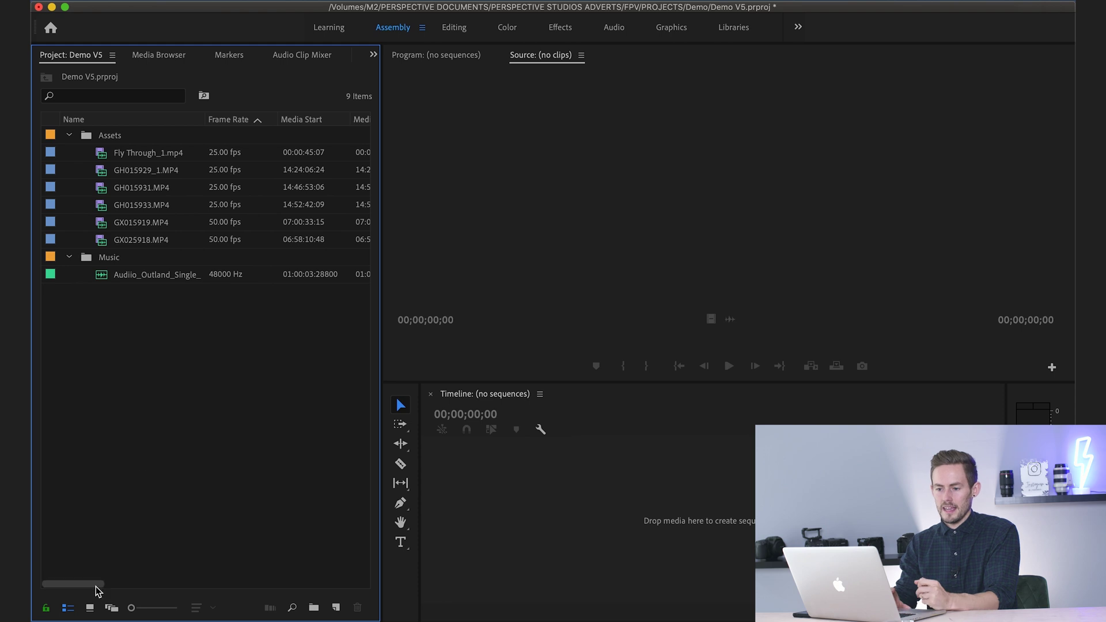
Open the Assets bin in its own tab and set both it and the Project panel to List View
left_click(90, 610)
double_click(118, 165)
left_click(68, 608)
left_click(86, 56)
left_click(68, 608)
left_click(326, 575)
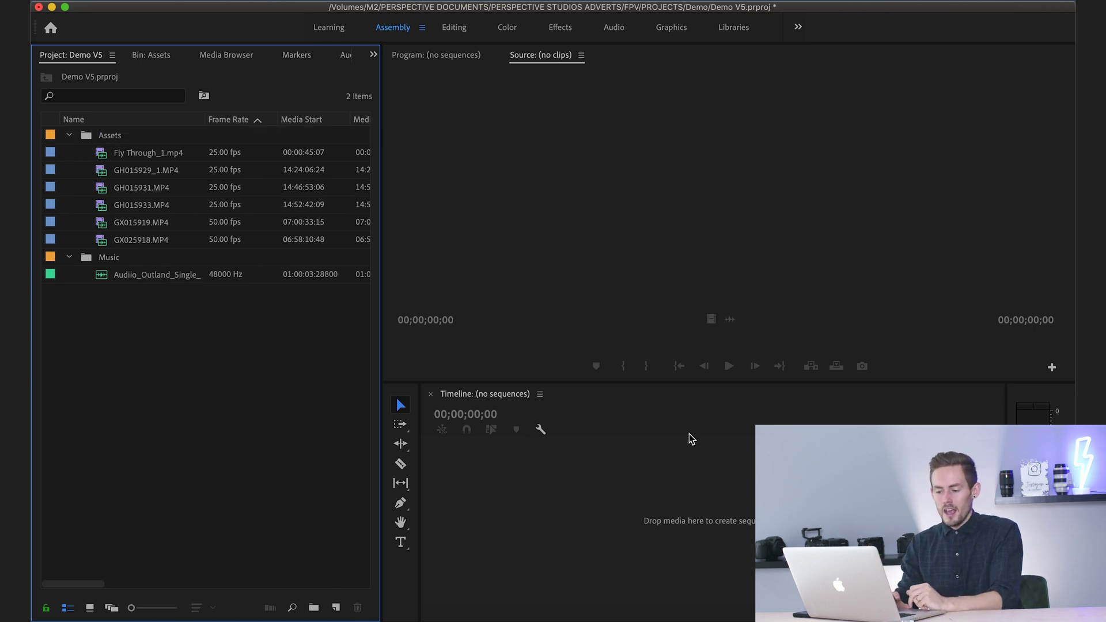
left_click(336, 608)
Choose Sequence… from the New Item menu to bring up the New Sequence dialog
left_click(377, 430)
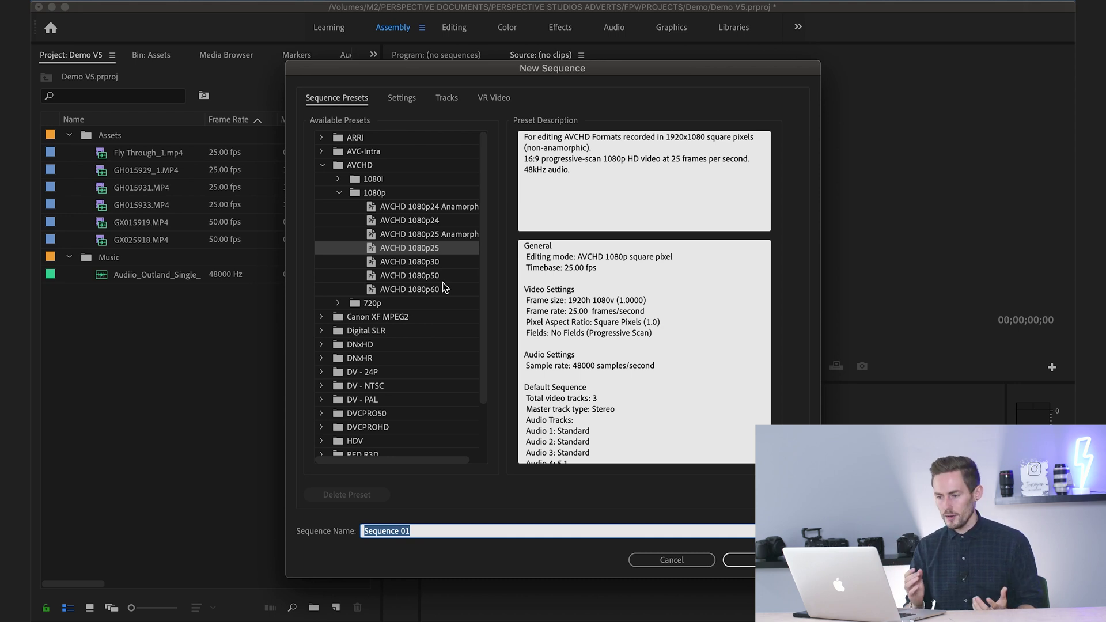
Set the sequence to Custom editing mode with a 16384 horizontal frame size, vertical capped at 8192
left_click(402, 99)
left_click(496, 122)
scroll(484, 161, "up", 5)
left_click(476, 129)
left_click_drag(456, 182, 447, 184)
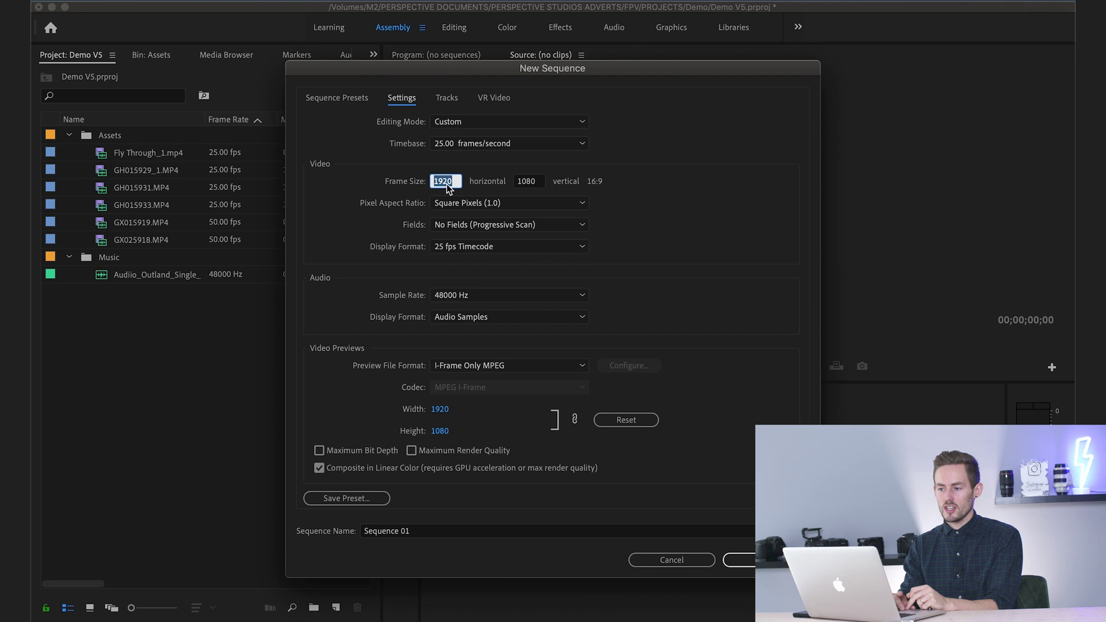
type("16384")
key("Tab")
type("34")
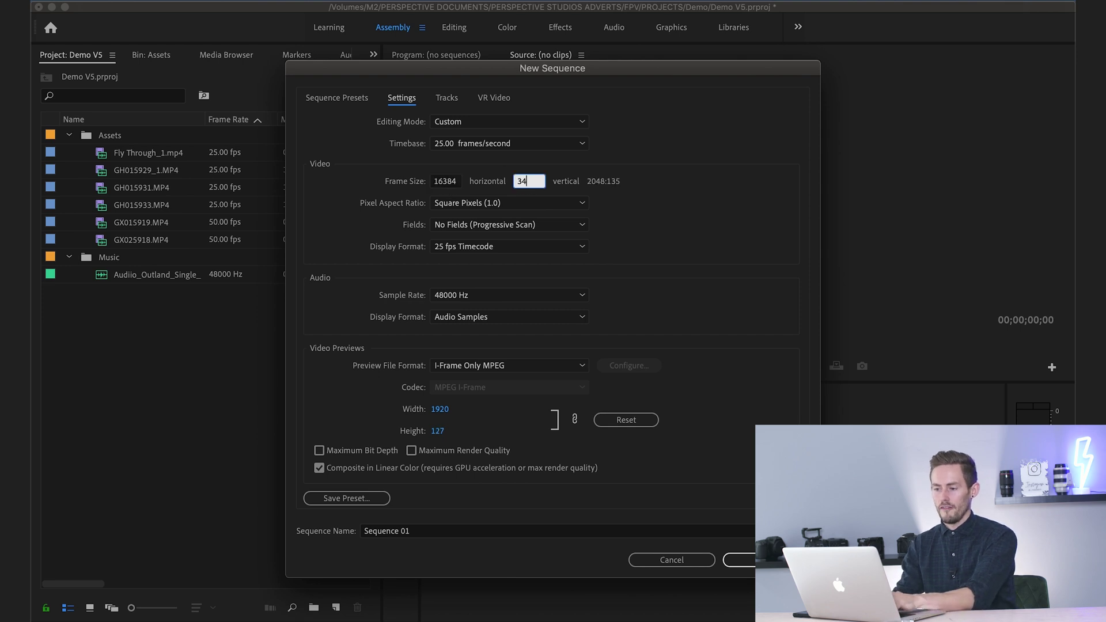
key("BackSpace")
key("BackSpace")
type("262456")
key("Tab")
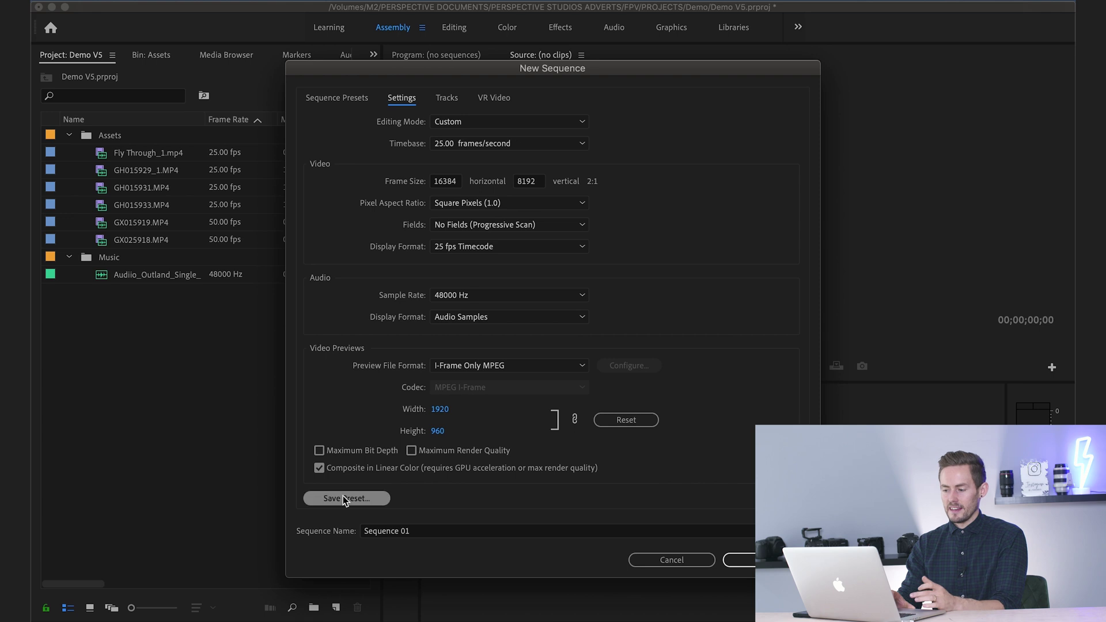
left_click(330, 96)
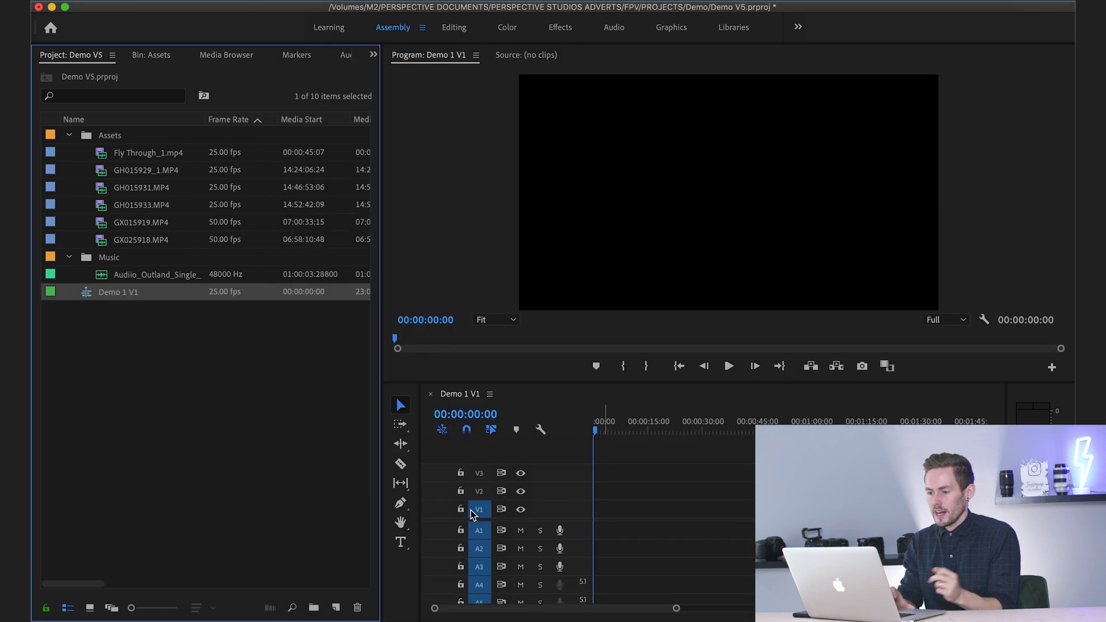
Drag GX025918.MP4 to the start of the Demo 1 V1 timeline on tracks V1 and A1
left_click(98, 241)
mouse_move(102, 243)
left_click_drag(102, 243, 621, 511)
left_click_drag(599, 524, 600, 526)
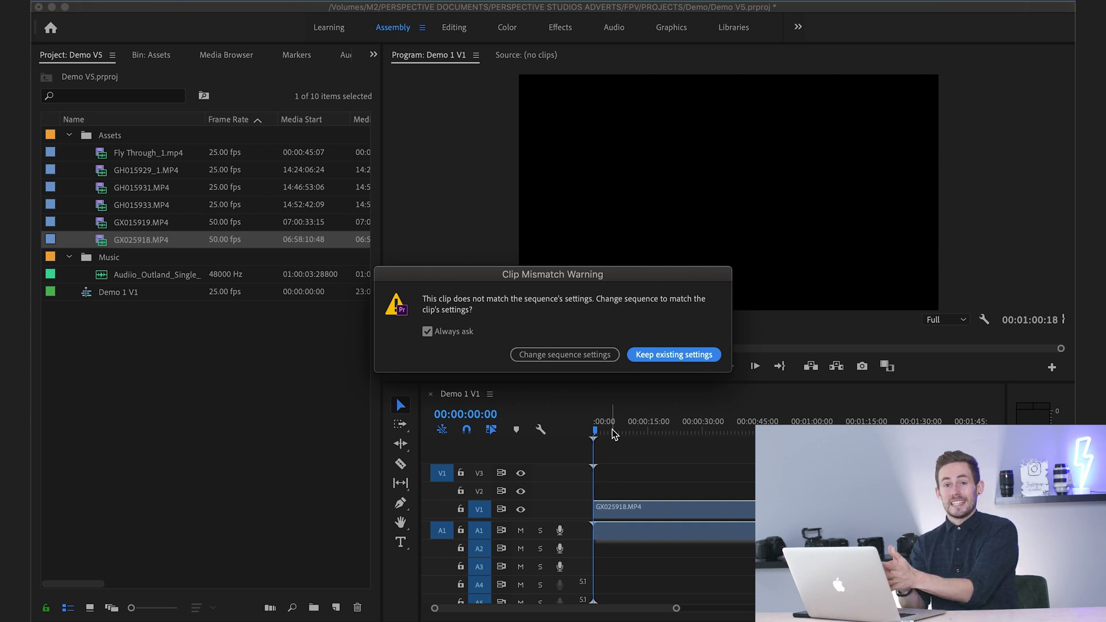